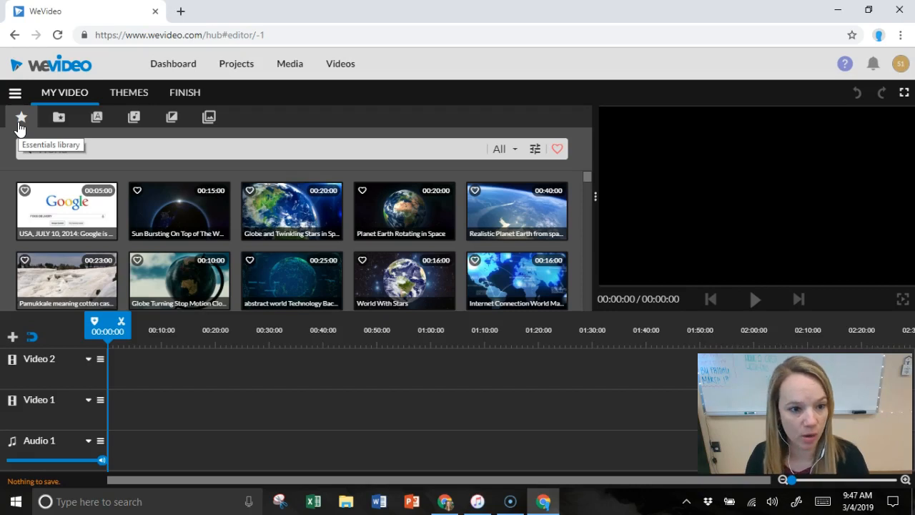
Step: Open the Shared folder in the project's media library
click(59, 119)
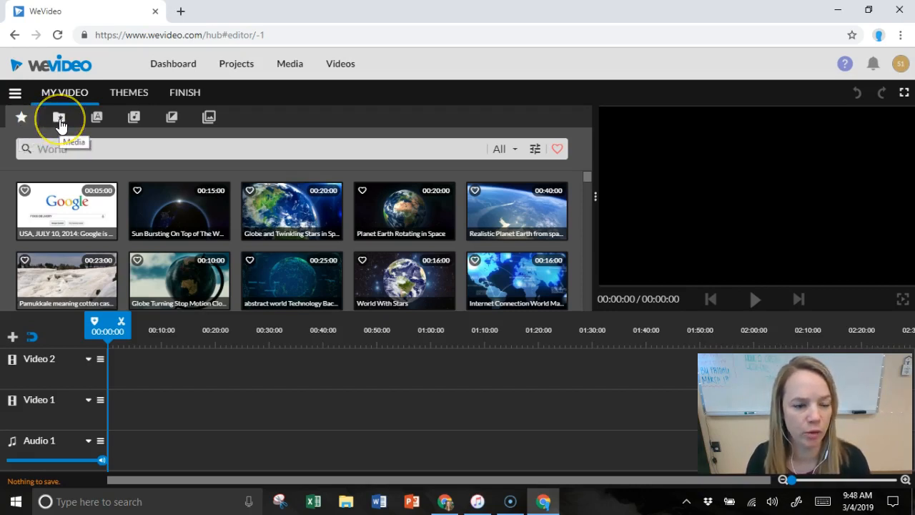
click(61, 122)
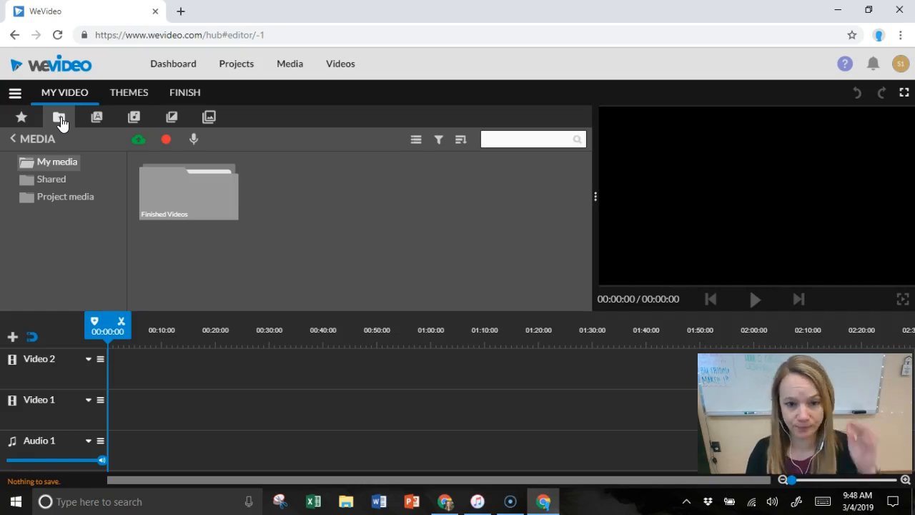
click(60, 120)
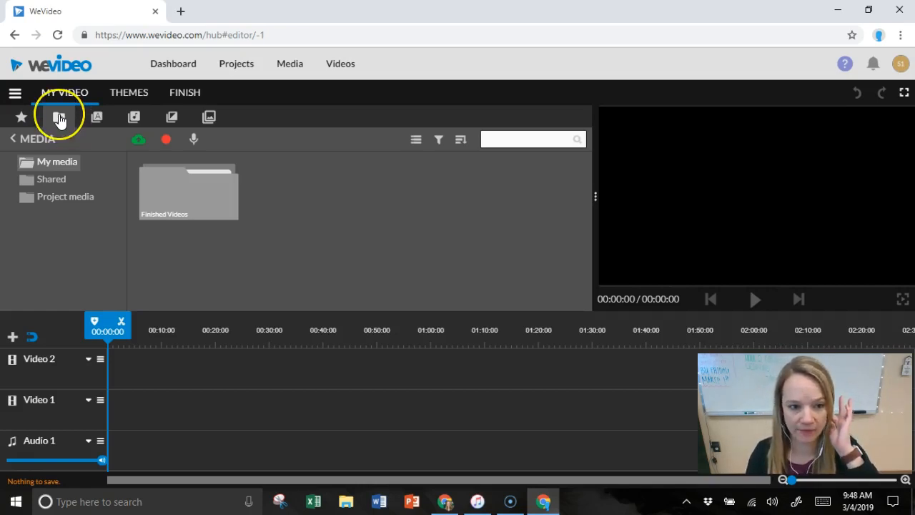
click(55, 182)
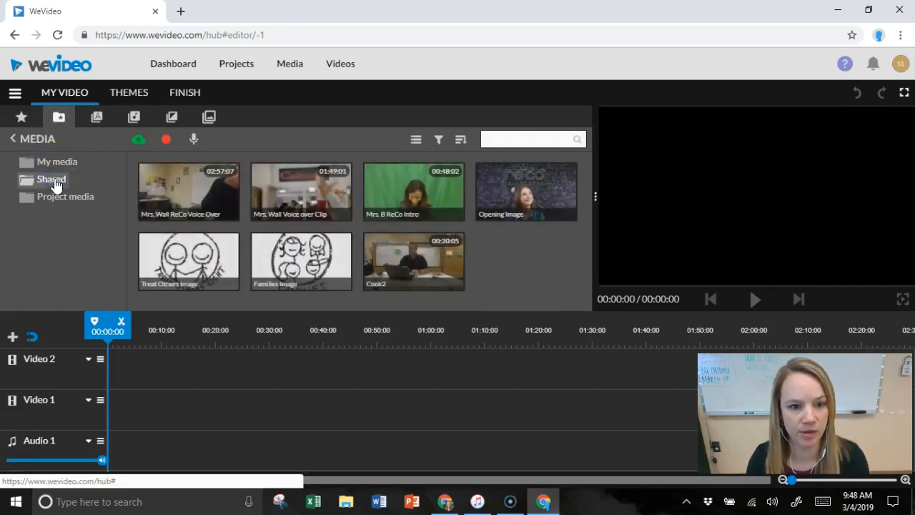
click(52, 189)
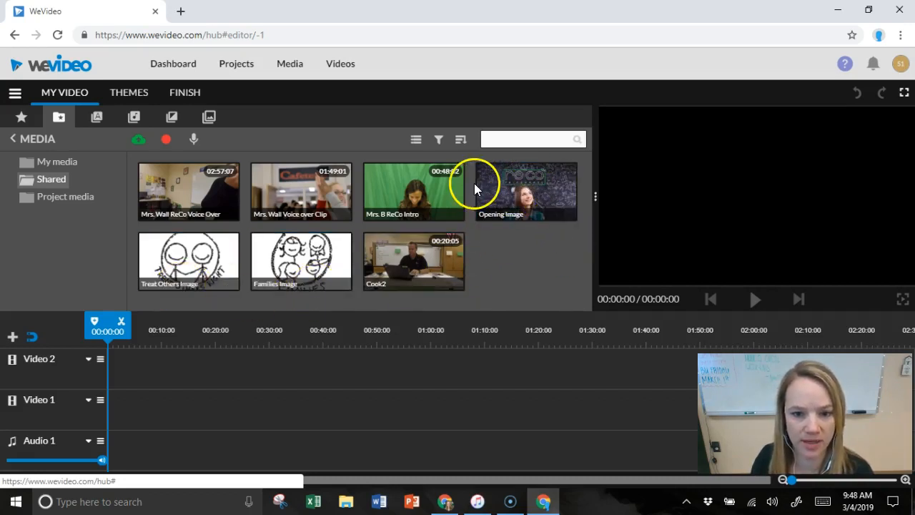
Step: Place the shared Opening Image on the Video 2 track at about 00:02:12 and open the clip for editing
click(532, 171)
mouse_move(531, 172)
mouse_down()
mouse_move(539, 190)
mouse_move(481, 253)
mouse_move(321, 331)
mouse_move(261, 374)
mouse_move(125, 374)
mouse_move(140, 379)
mouse_up()
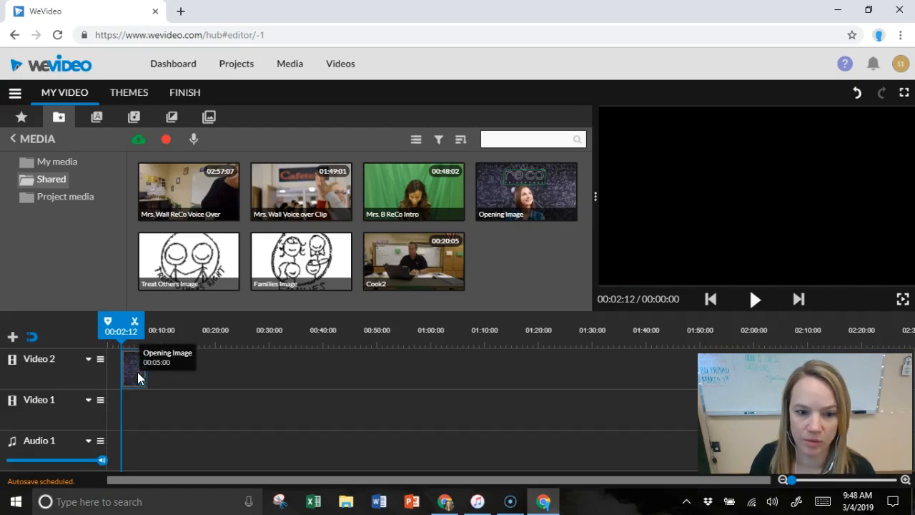
click(127, 367)
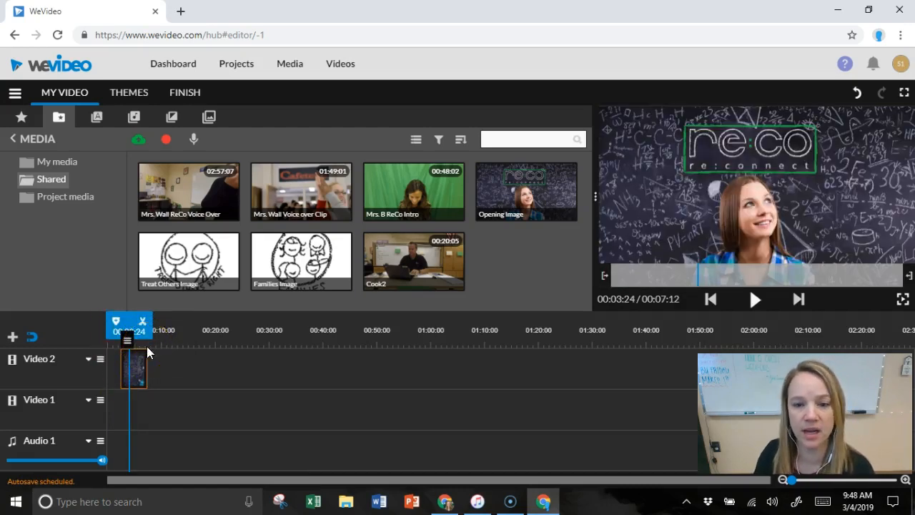
click(140, 368)
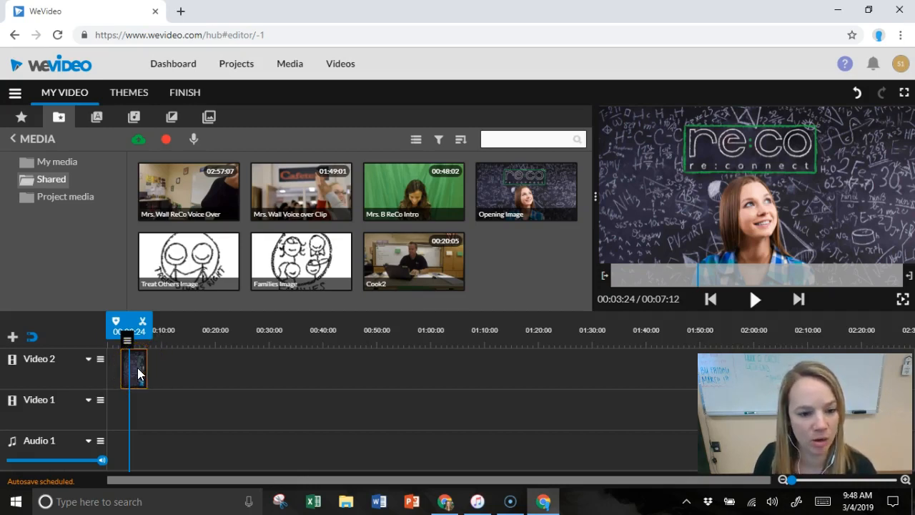
double_click(138, 370)
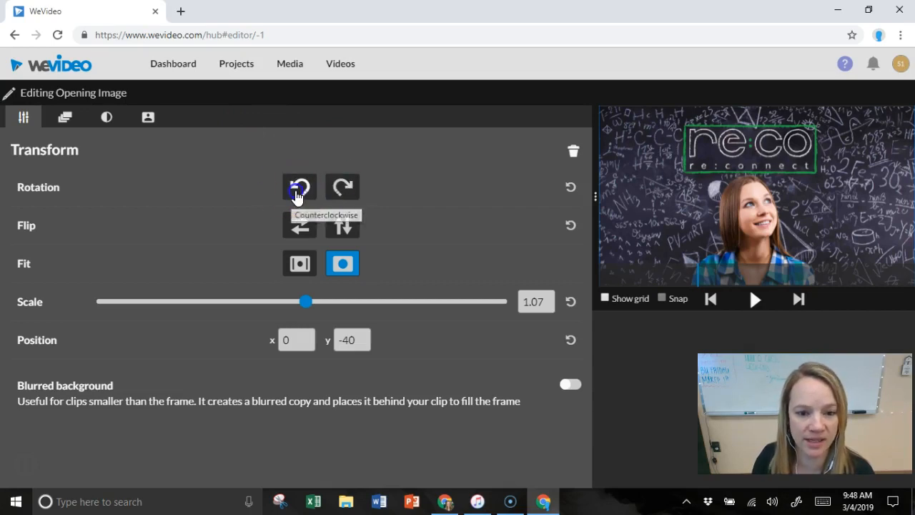
Step: Try rotating the image counterclockwise through a full turn and flipping it horizontally and back
click(298, 189)
click(298, 190)
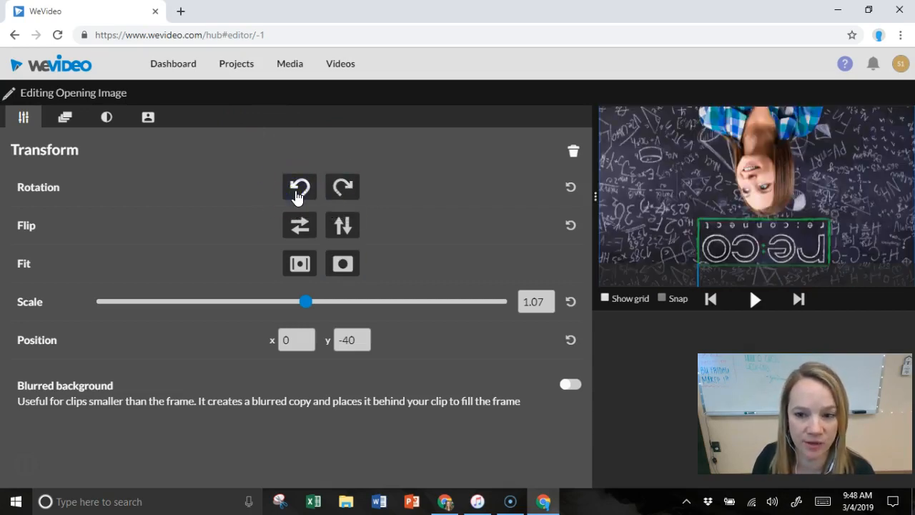
click(298, 190)
click(298, 190)
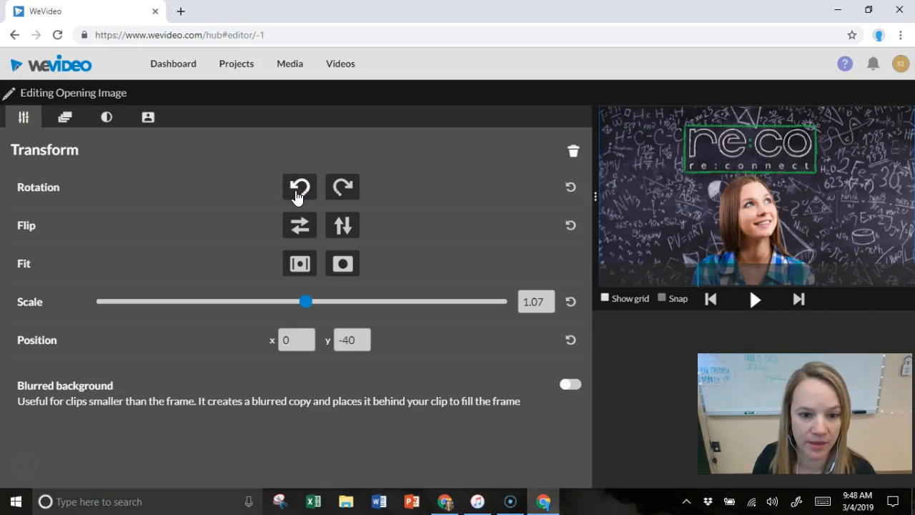
click(300, 225)
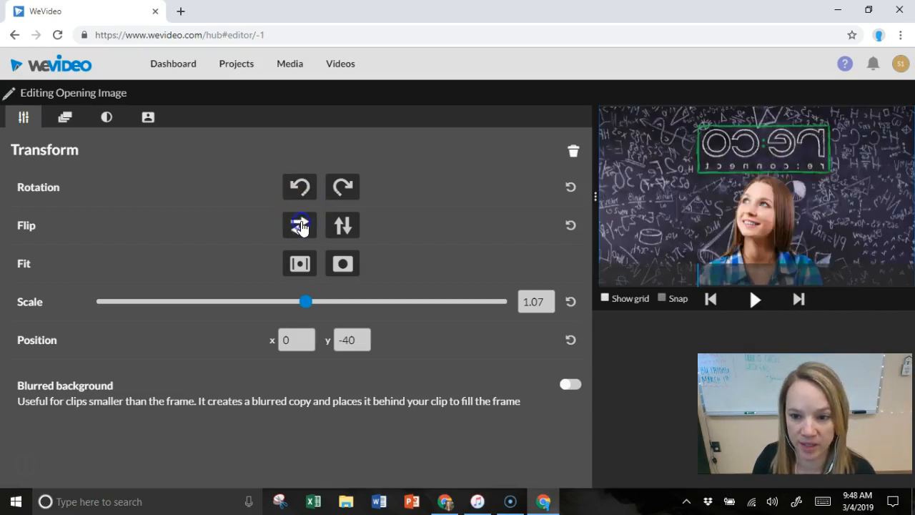
click(300, 226)
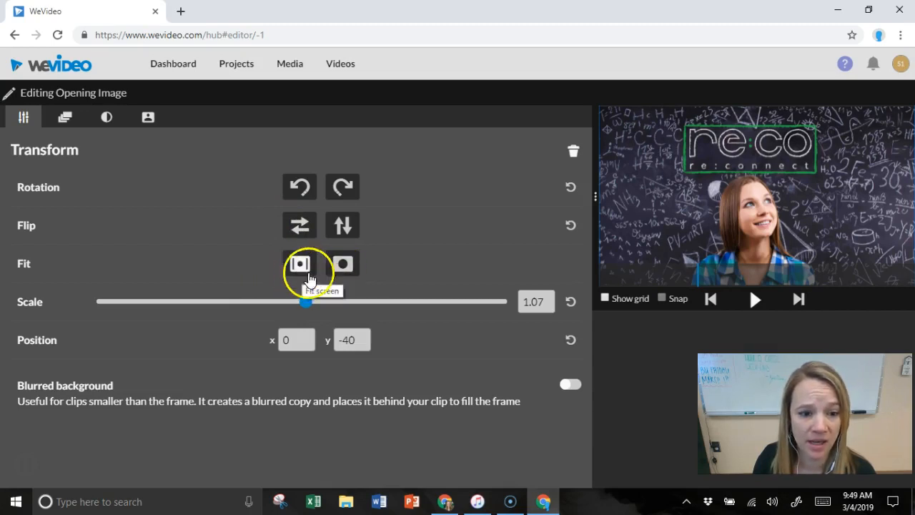
Step: Resize the opening image to a scale of about 1.16 at position x -82, y -89, filling the frame
drag(305, 302, 269, 307)
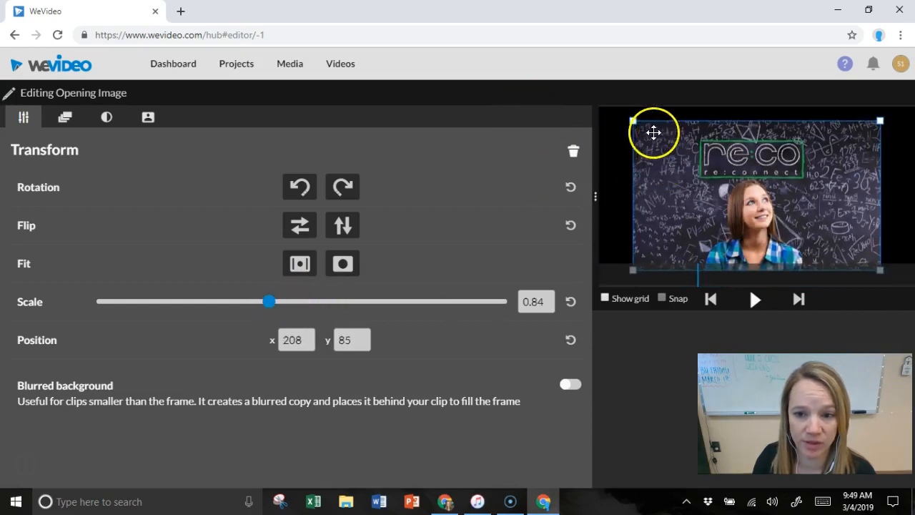
drag(633, 119, 551, 143)
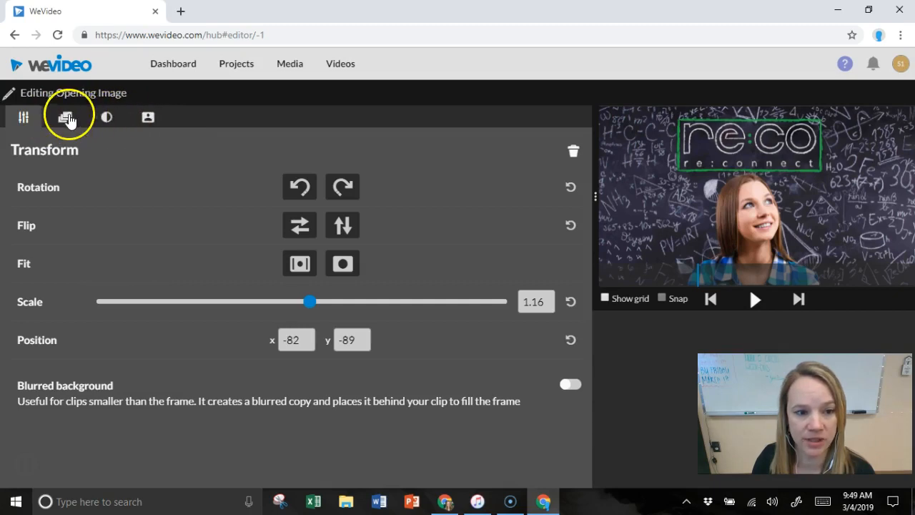
Step: Open the clip's animation settings and move the image in the start frame to about x -69, y -52
click(65, 121)
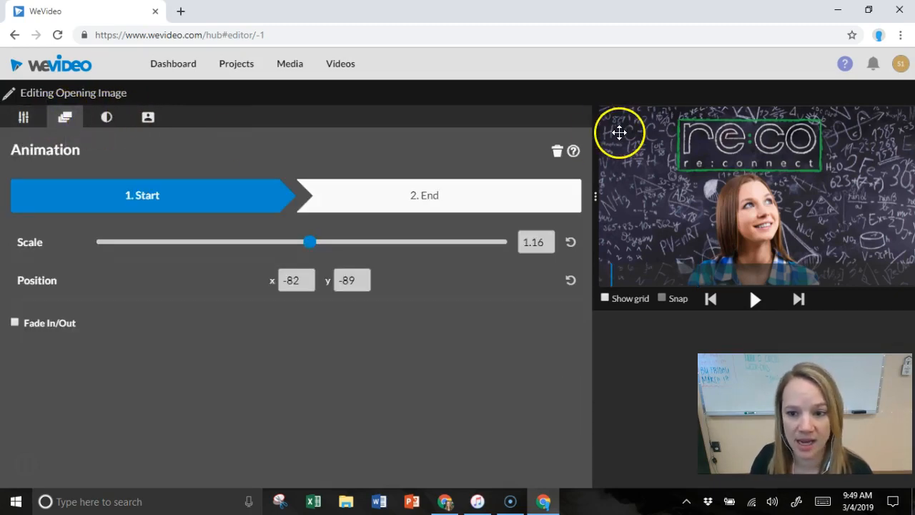
mouse_move(679, 163)
mouse_down()
mouse_move(679, 150)
mouse_move(704, 202)
mouse_move(680, 167)
mouse_up()
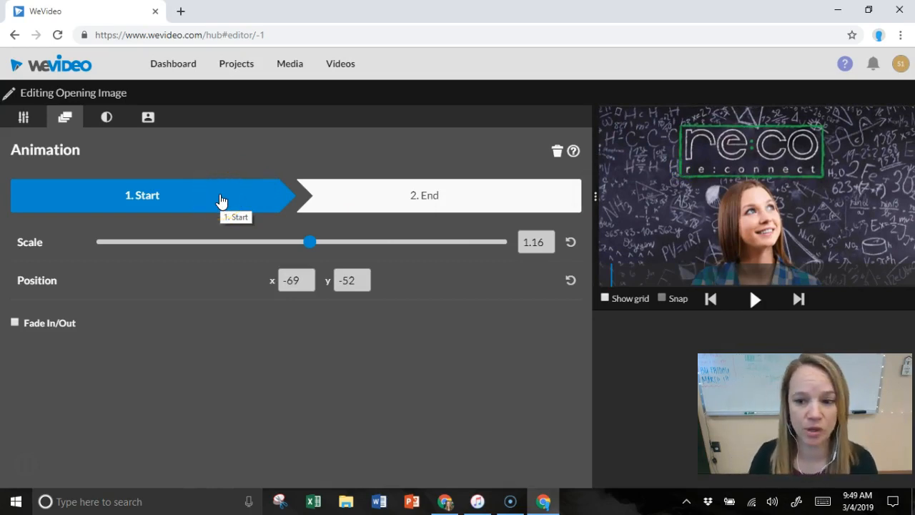
click(698, 204)
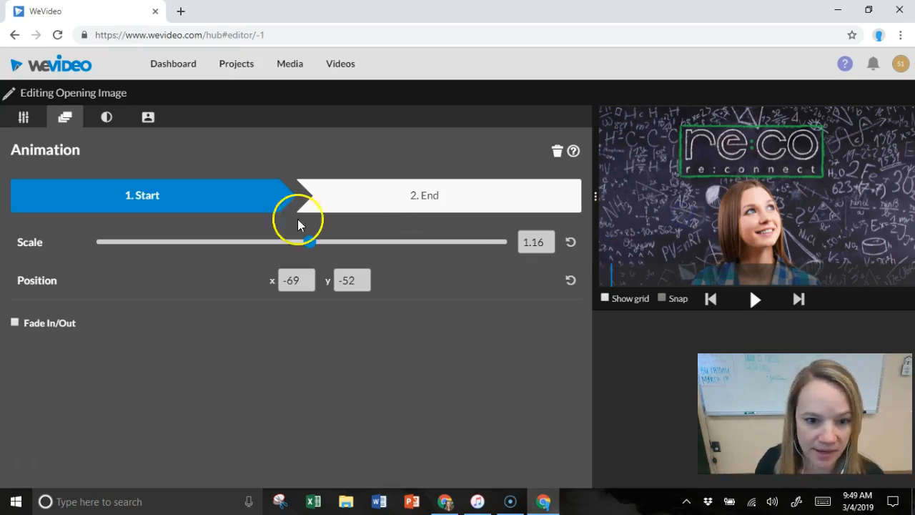
Step: Shrink the image in the animation's end frame to scale 0.65 and place it at about x 834, y 412
click(148, 199)
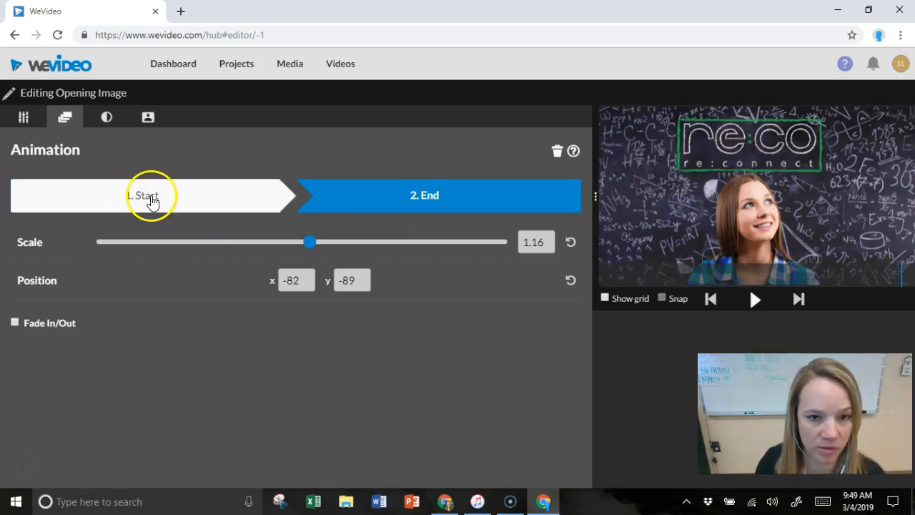
drag(801, 167, 281, 239)
click(278, 240)
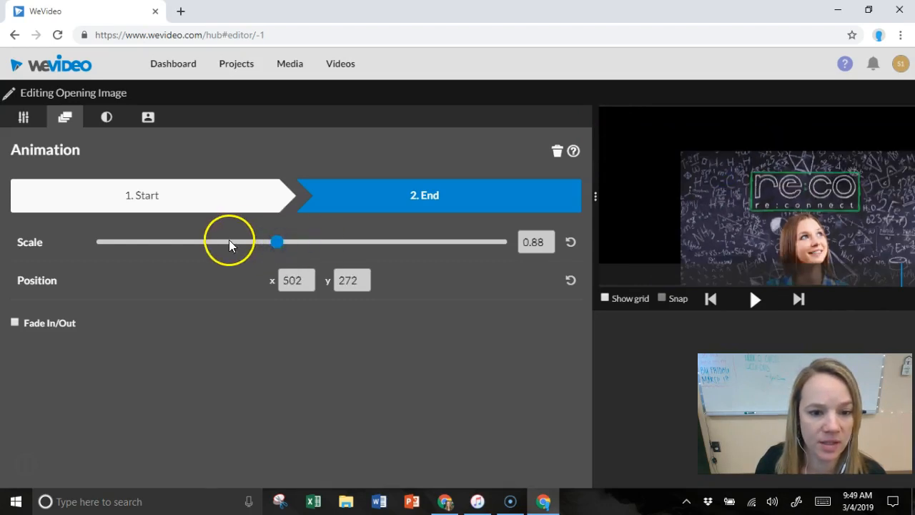
click(228, 242)
drag(813, 230, 831, 226)
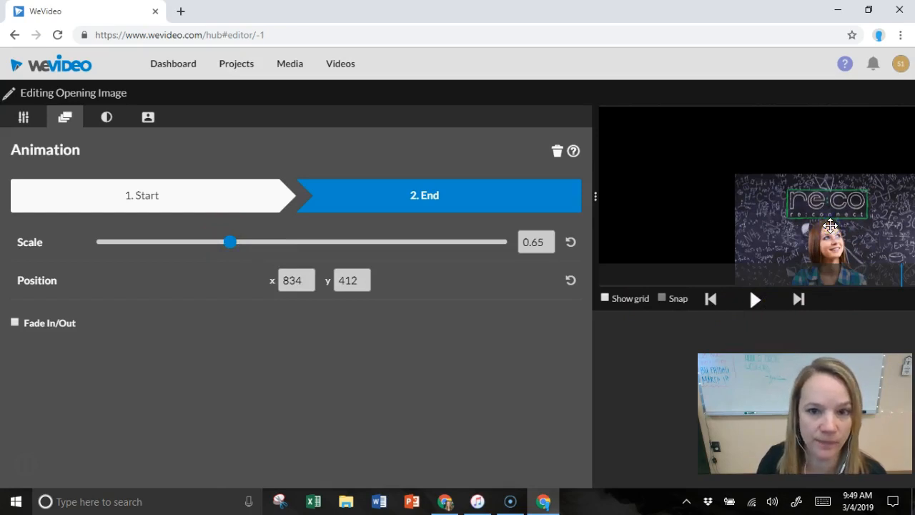
click(441, 205)
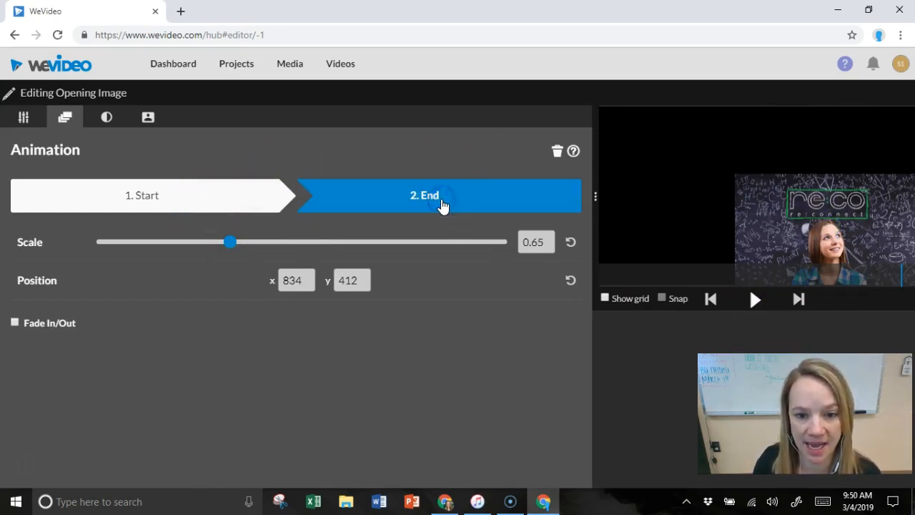
Step: Set the animation's start frame to scale 0.57 and move the image to about x 1068, y 516
click(233, 198)
click(179, 204)
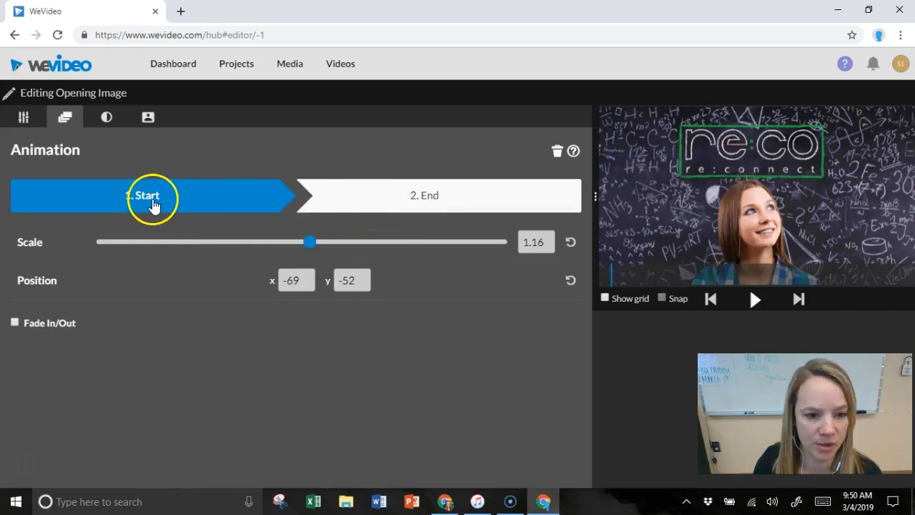
click(148, 200)
click(208, 205)
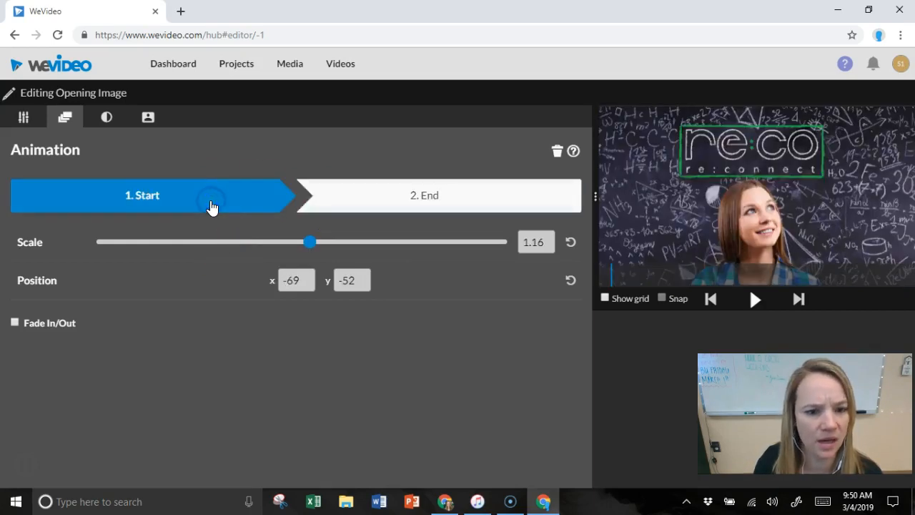
drag(308, 241, 213, 247)
drag(767, 200, 871, 244)
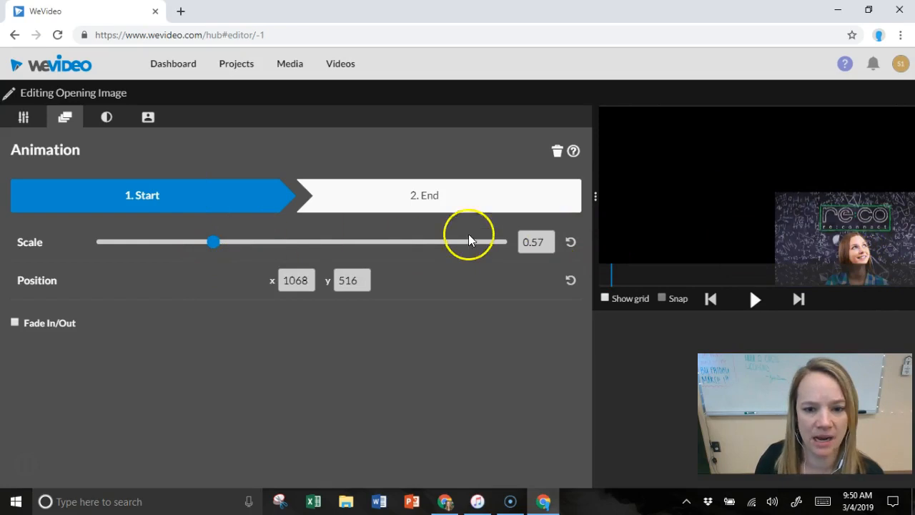
Step: Enlarge the image in the animation's end frame to scale 1.24 and position it at about x -88, y -56
click(461, 207)
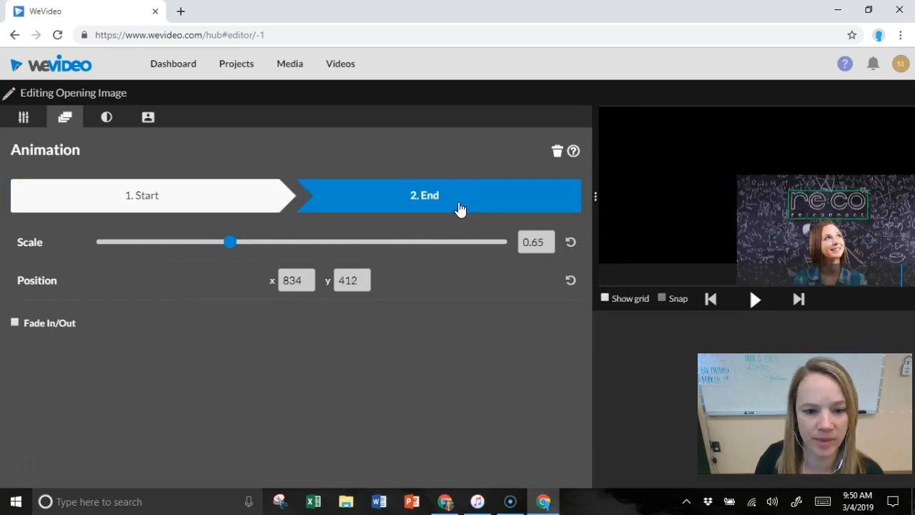
drag(227, 249, 314, 243)
drag(724, 207, 658, 182)
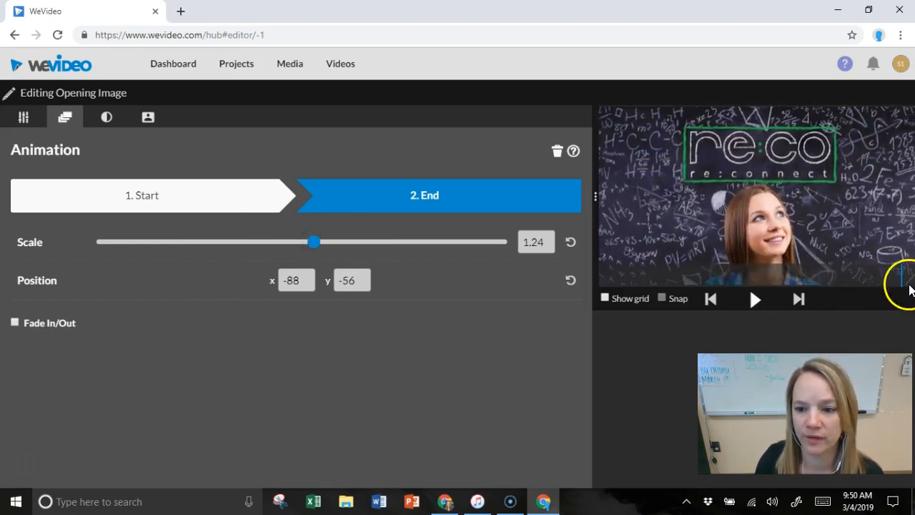
Step: Preview the image's zoom-in animation in the player
drag(901, 275, 537, 271)
click(754, 300)
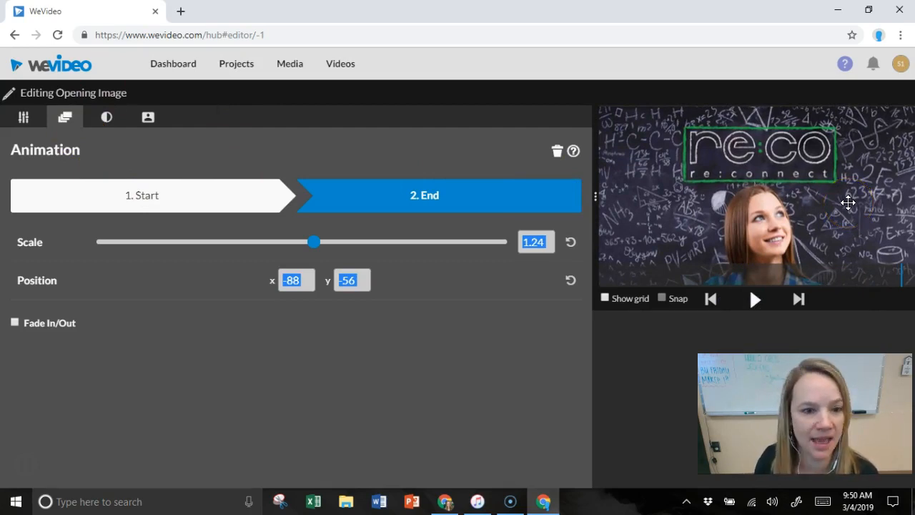
click(771, 306)
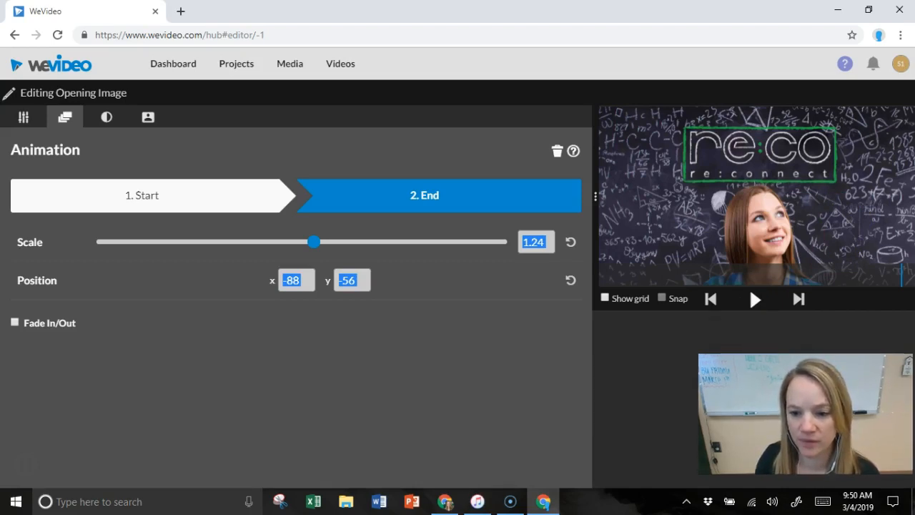
click(728, 155)
Step: Compare the start and end frames of the image animation by switching between them
click(221, 193)
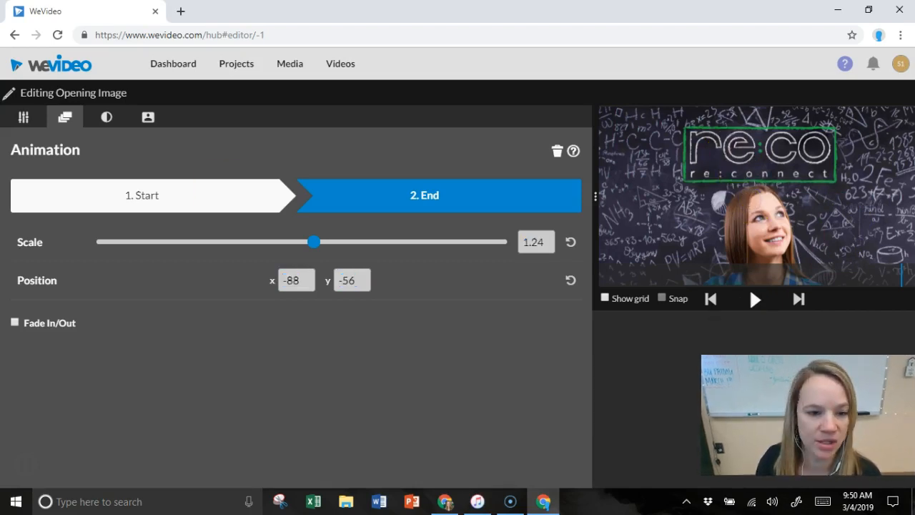
click(685, 183)
drag(798, 227, 708, 188)
click(550, 238)
click(203, 203)
click(433, 203)
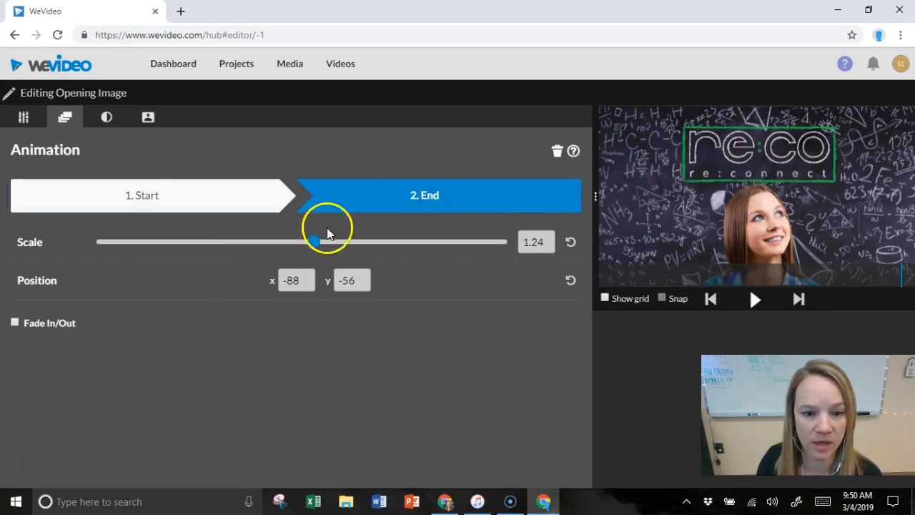
click(225, 200)
click(397, 205)
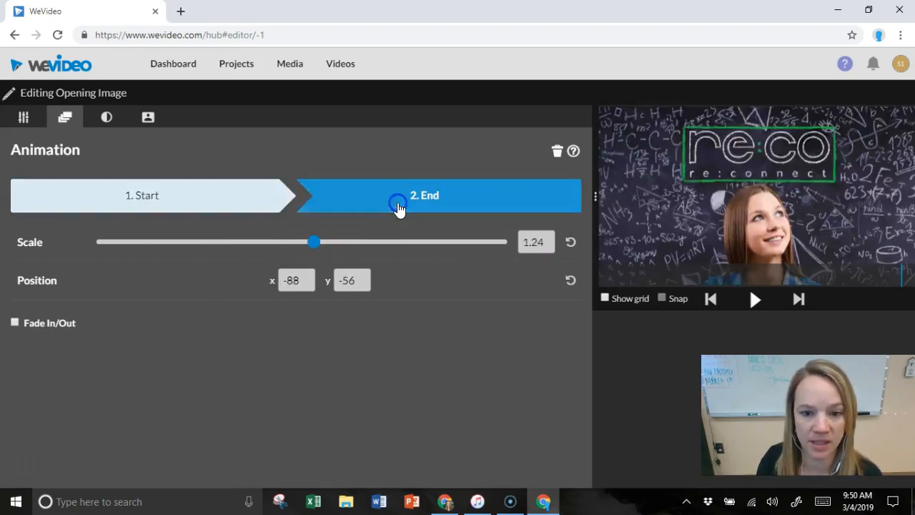
Step: Animate a zoom-out on the image by setting the start scale to 2.28 and the end scale to 0.57
click(225, 198)
drag(212, 243, 364, 261)
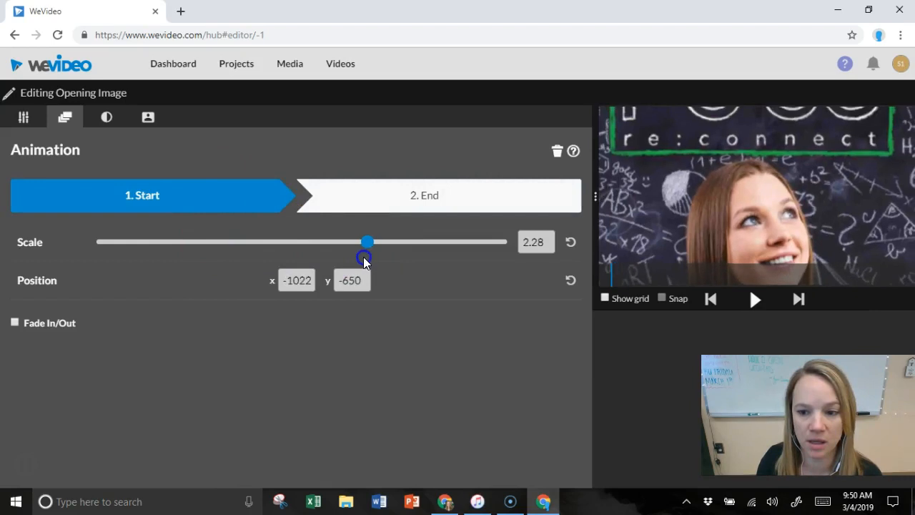
click(440, 204)
drag(319, 243, 213, 243)
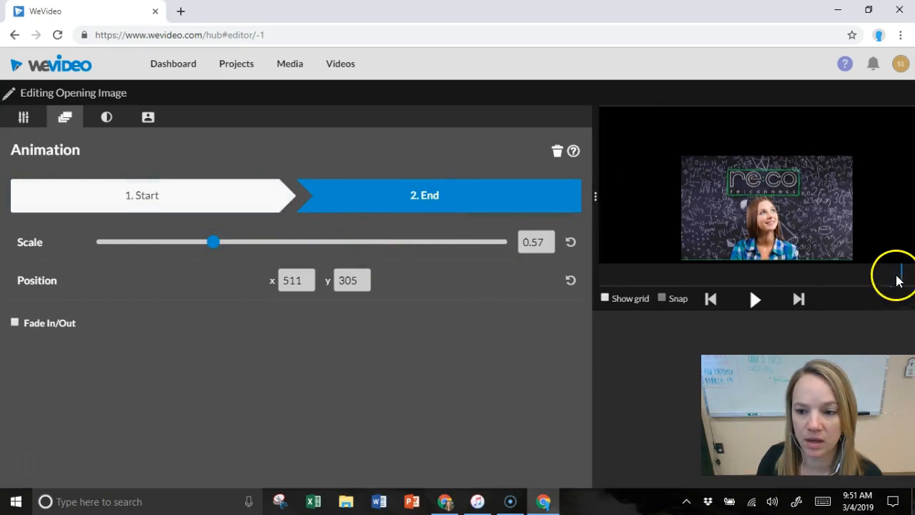
mouse_move(876, 289)
mouse_down()
mouse_move(900, 276)
mouse_move(881, 280)
mouse_up()
drag(632, 256, 582, 262)
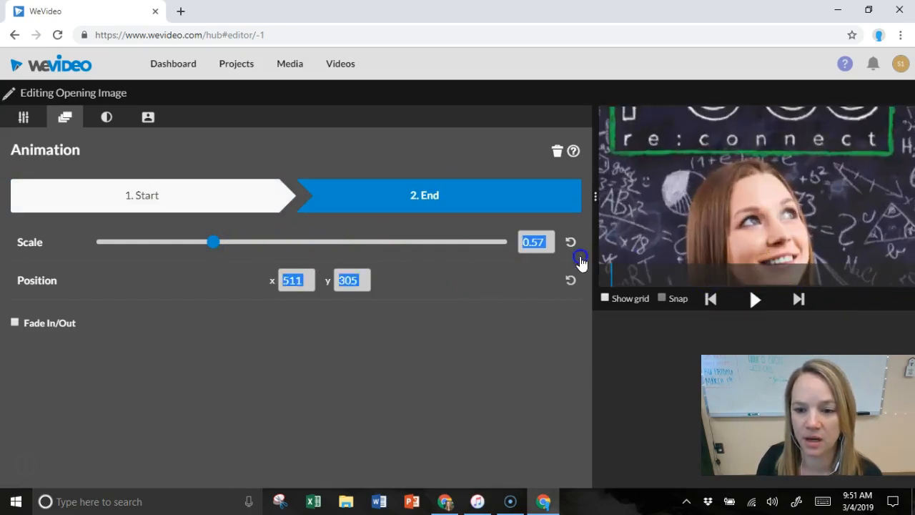
Step: Preview the opening image's zoom-out animation in the player
click(755, 303)
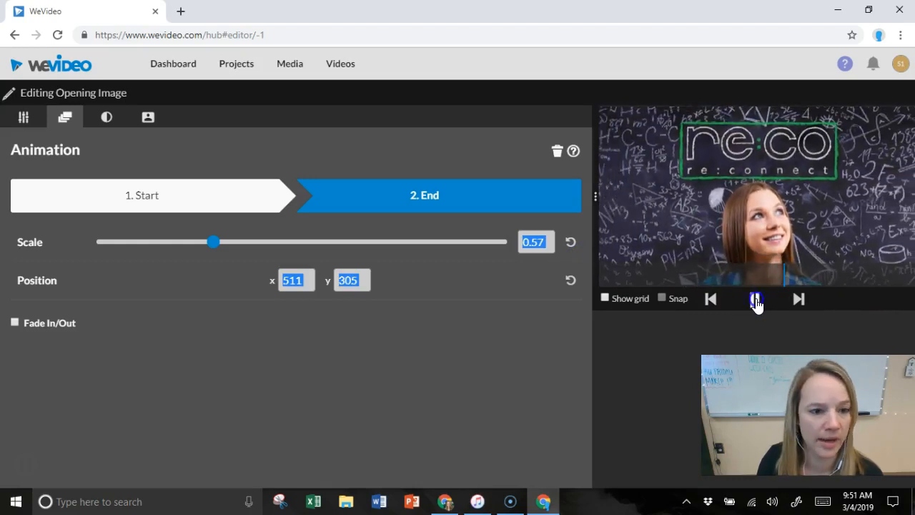
click(757, 306)
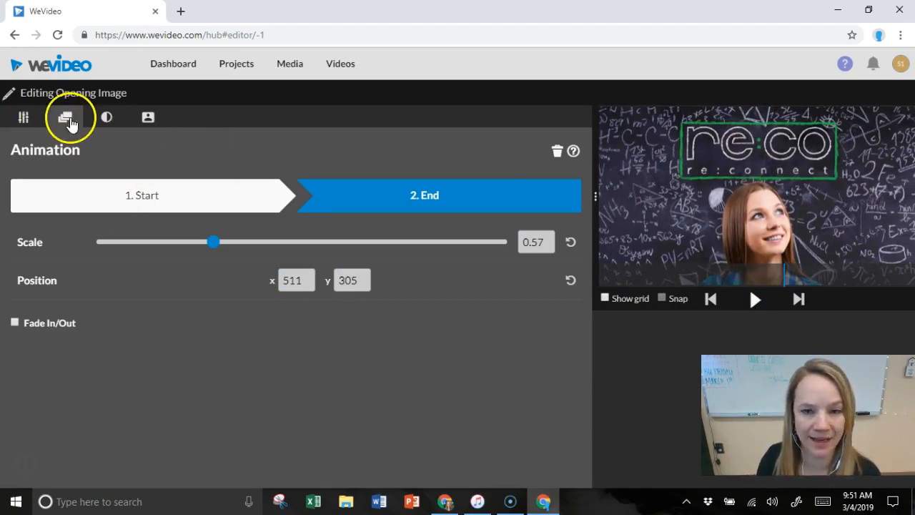
Step: Look through the opening image's transform, animation, color and color keying settings, and finish editing the image
click(24, 119)
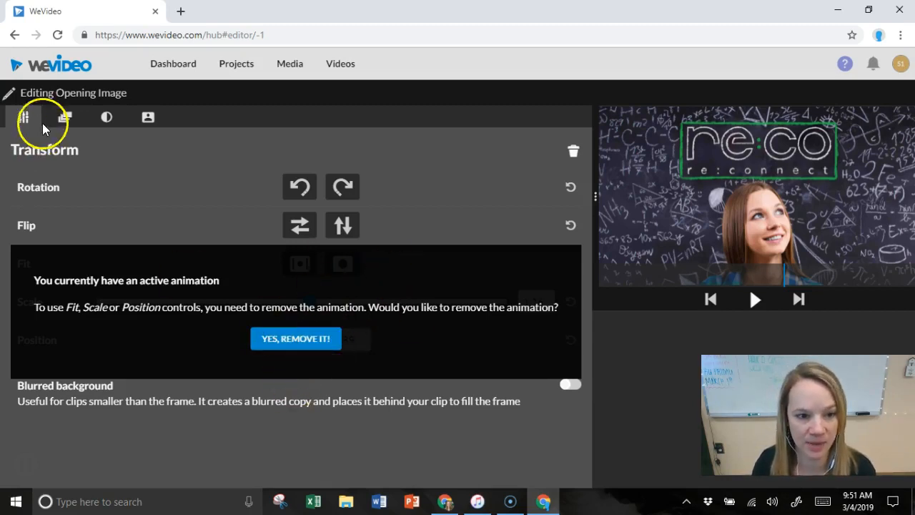
click(65, 117)
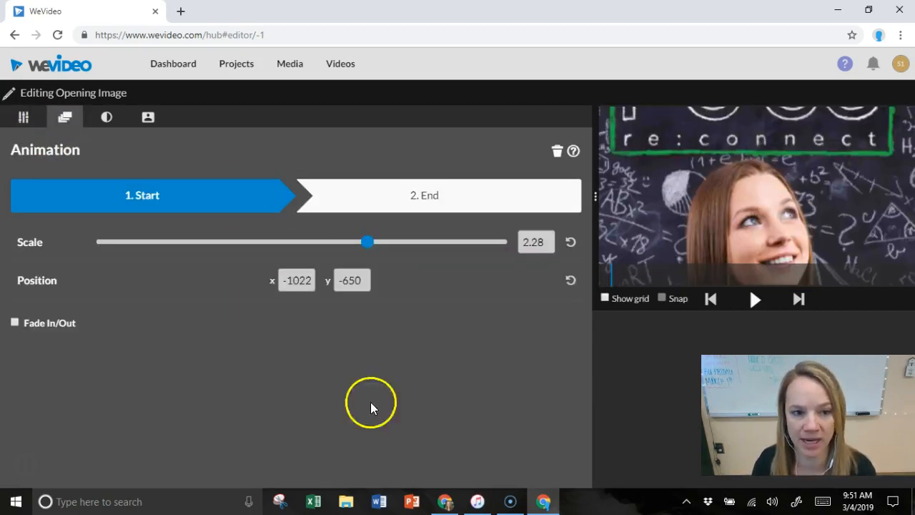
click(107, 118)
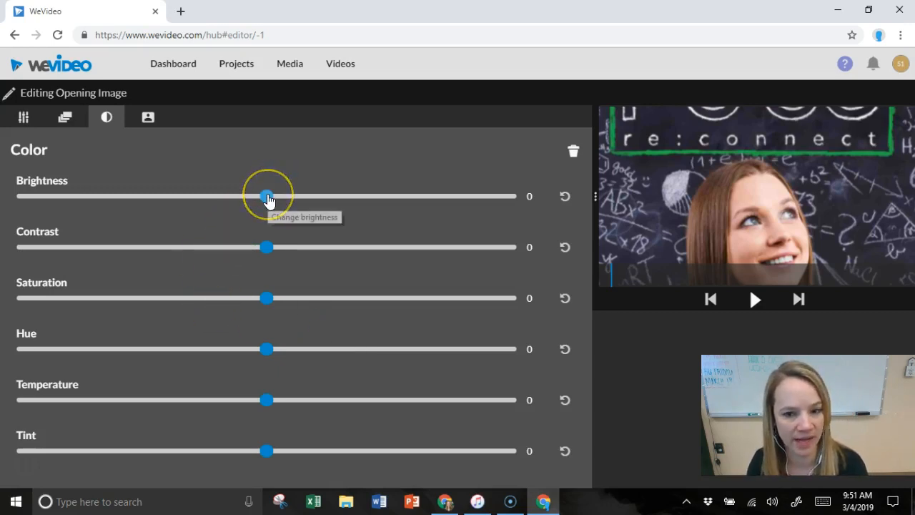
mouse_move(268, 198)
mouse_down()
mouse_move(126, 205)
mouse_move(431, 227)
mouse_move(351, 207)
mouse_move(258, 204)
mouse_move(267, 203)
mouse_up()
click(186, 223)
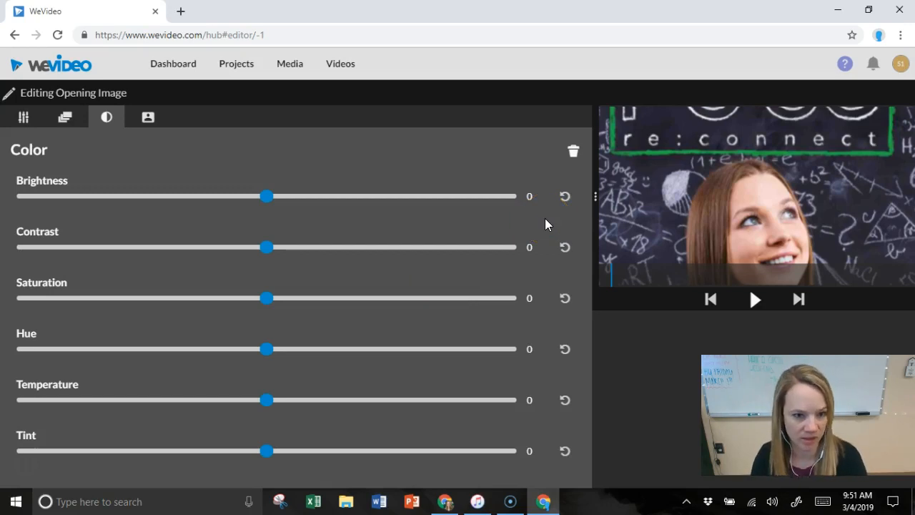
click(148, 118)
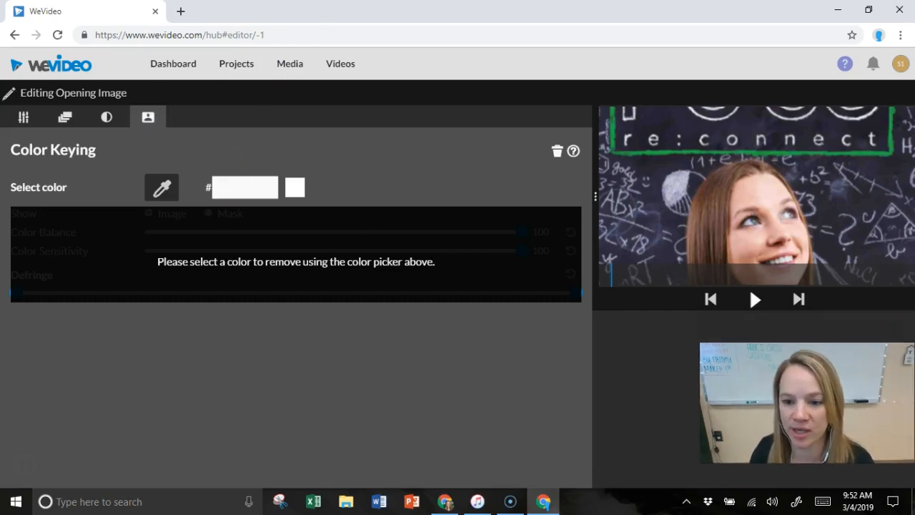
click(757, 409)
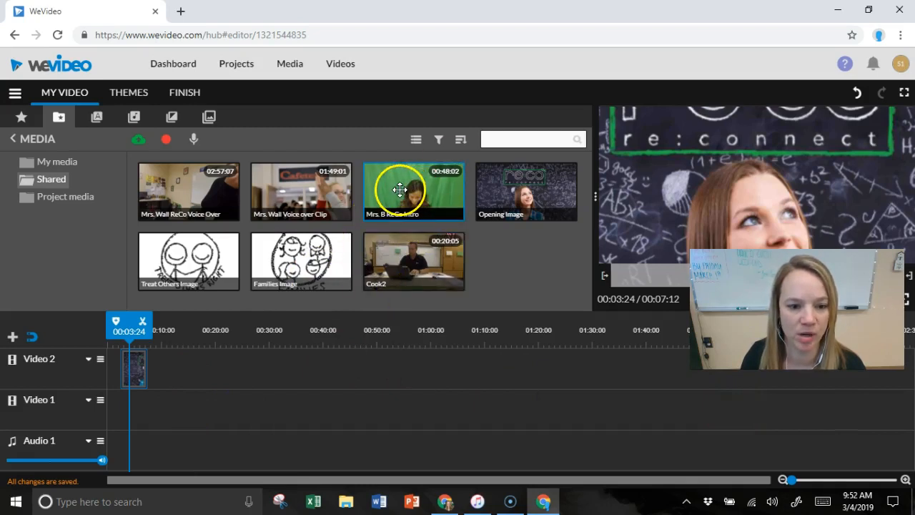
Step: Place the green-screen ReCo Intro clip on the Video 2 track after the opening image, starting at 00:11:20
click(398, 196)
drag(399, 195, 210, 363)
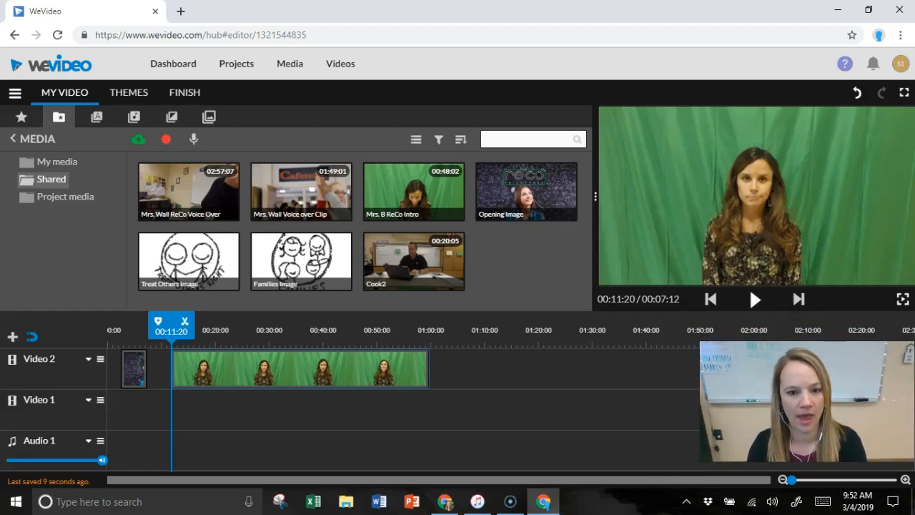
Step: Key out the intro clip's green background by sampling color 3a844e from the curtain, and finish editing the clip
double_click(278, 376)
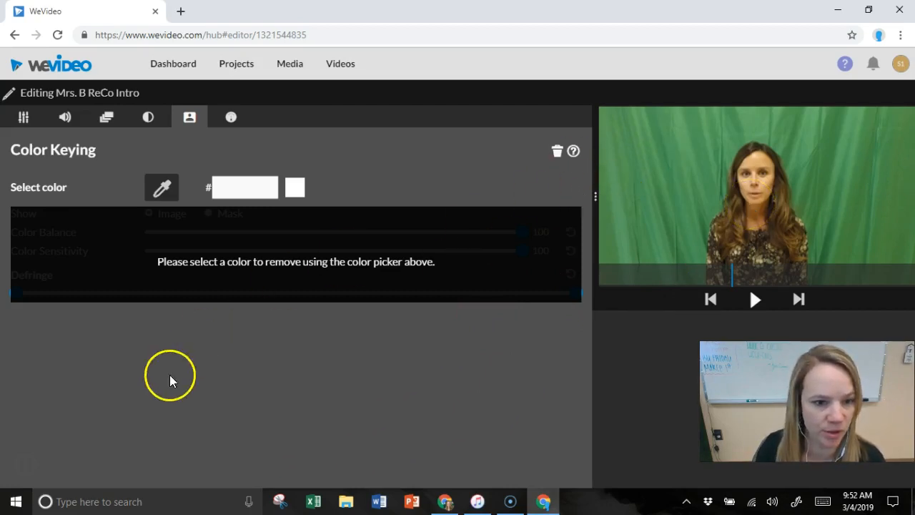
click(163, 192)
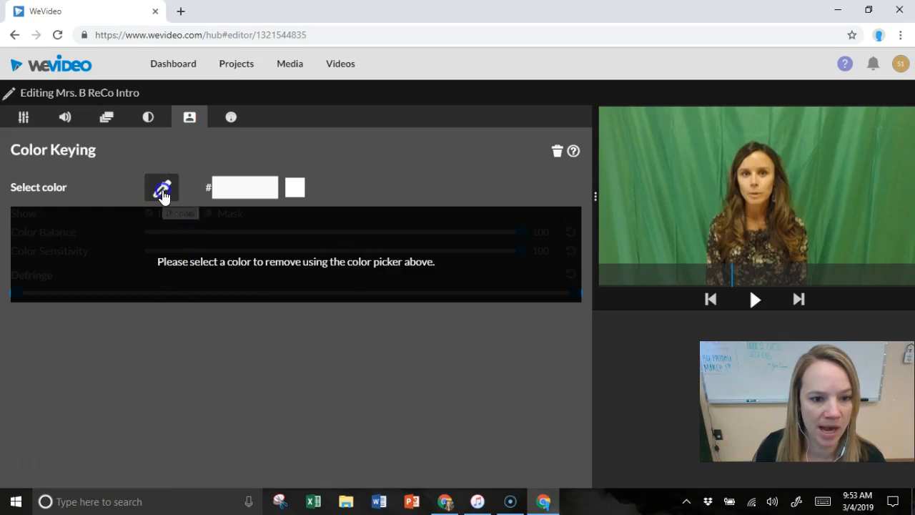
click(667, 160)
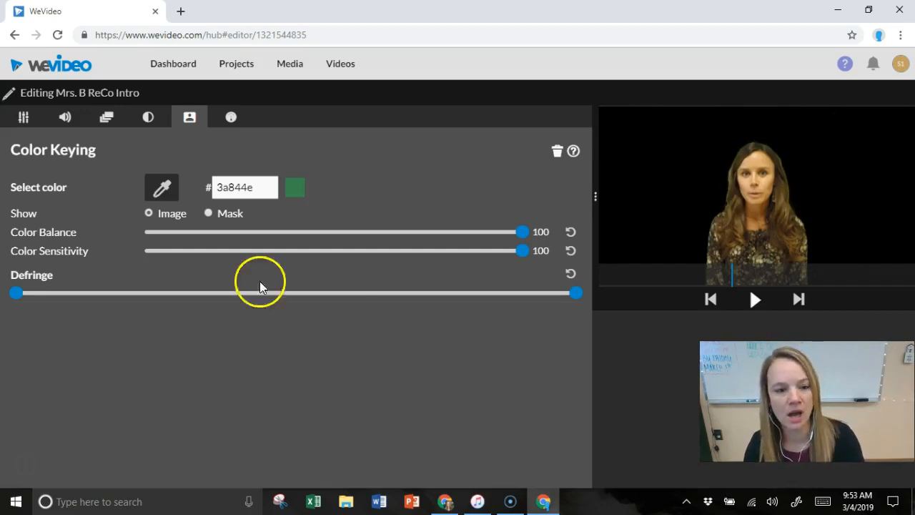
mouse_move(16, 298)
mouse_down()
mouse_move(594, 299)
mouse_move(16, 296)
mouse_up()
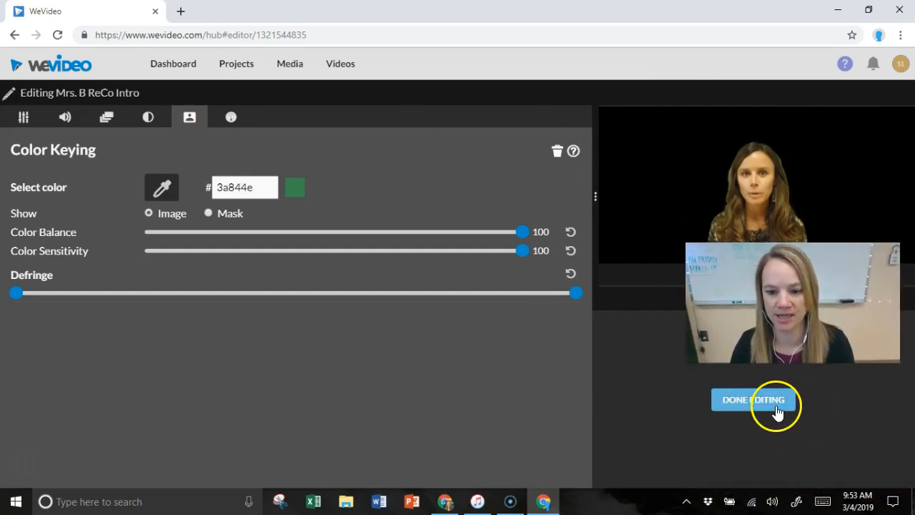
click(774, 405)
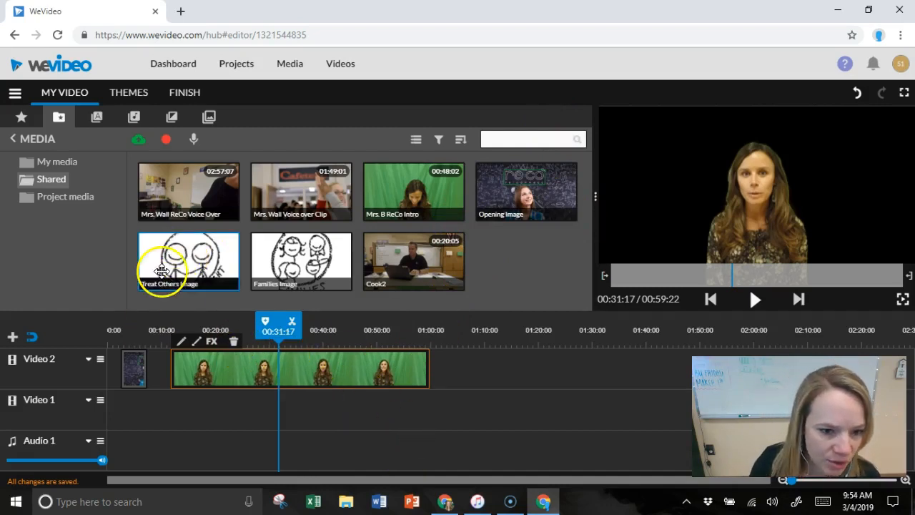
Step: Place Treat Others Image on the Video 1 track beneath the intro clip and extend it to the clip's end at 00:59:22
drag(171, 273, 194, 414)
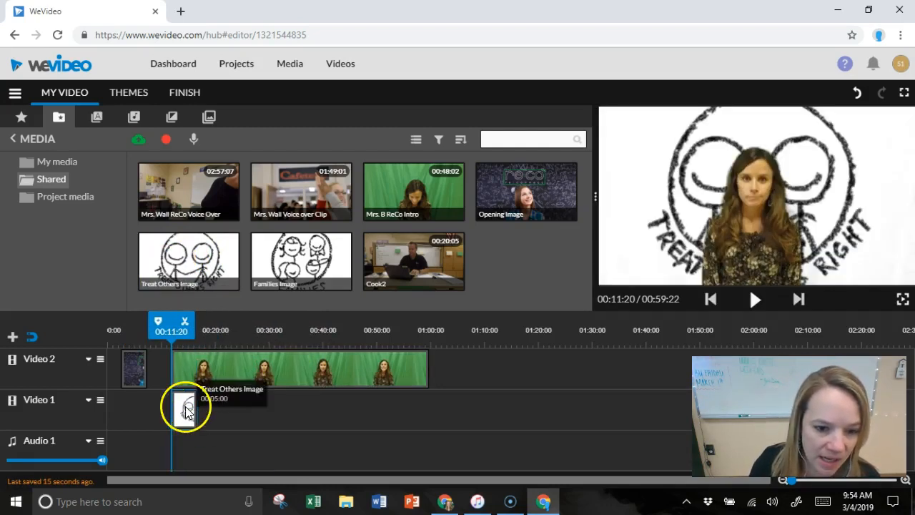
click(185, 408)
drag(195, 406, 427, 408)
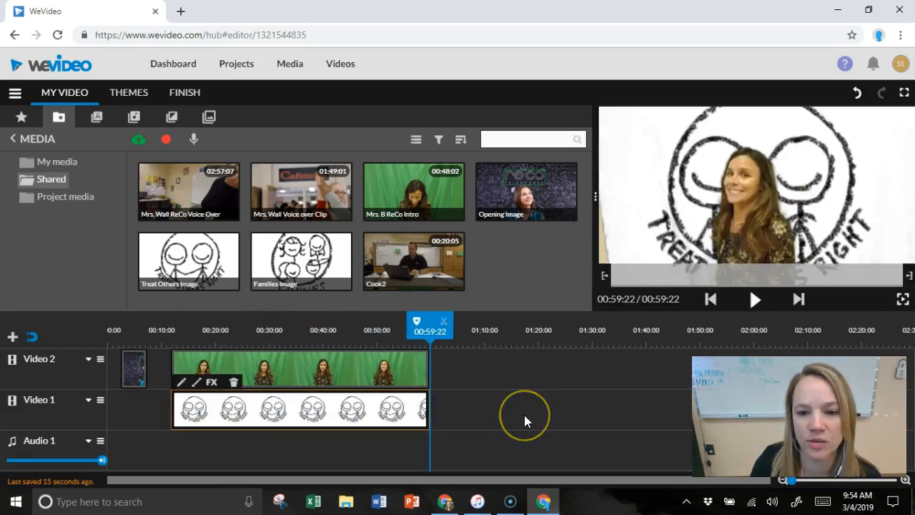
Step: Preview the keyed intro clip over its new background at several points of the timeline
drag(437, 330, 294, 368)
click(754, 300)
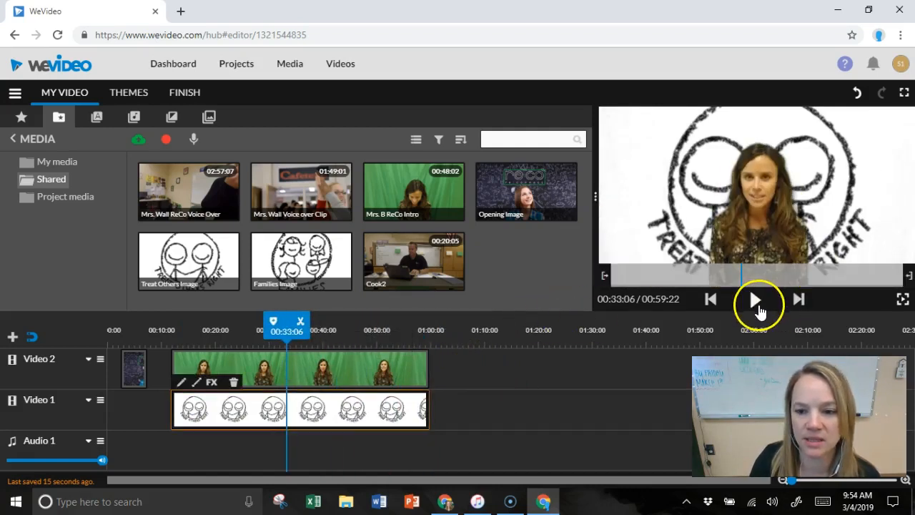
click(754, 300)
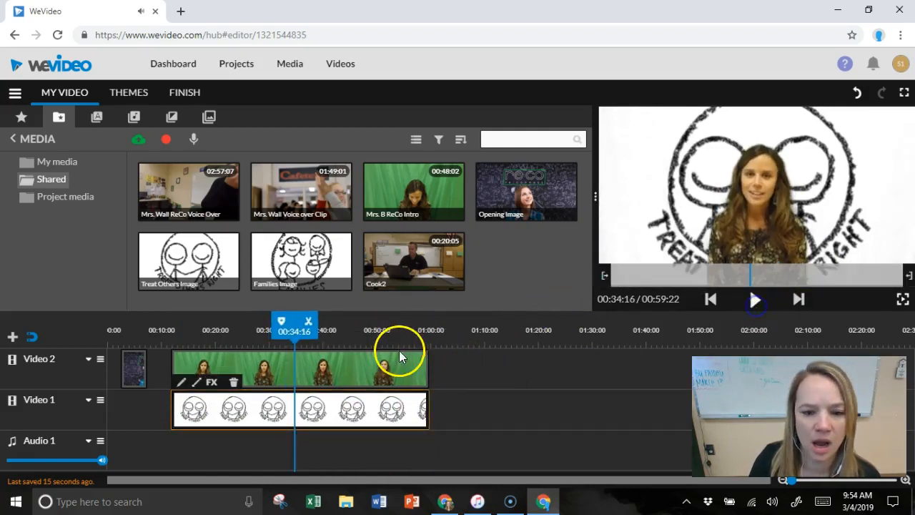
mouse_move(296, 330)
mouse_down()
mouse_move(421, 332)
mouse_move(307, 333)
mouse_move(355, 332)
mouse_up()
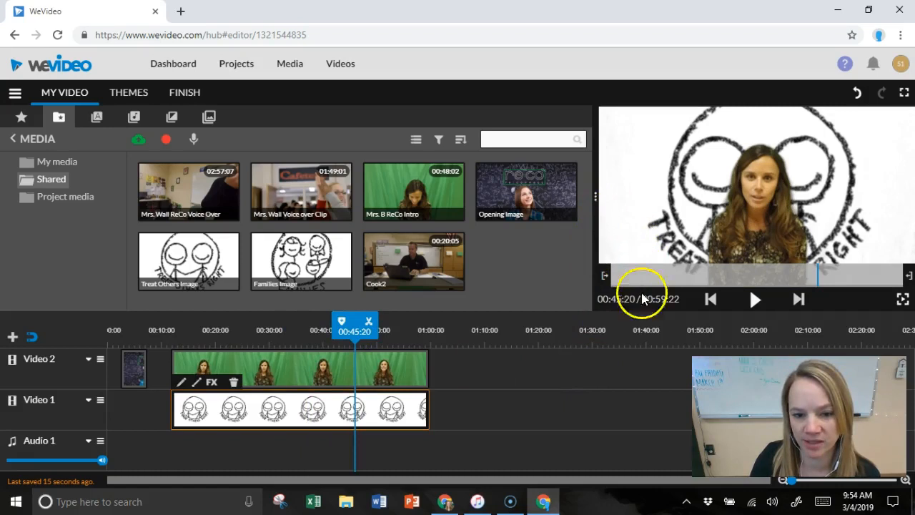
Step: Enlarge the keyed intro clip with the Transform settings and reposition the speaker at the left side of the frame
double_click(313, 368)
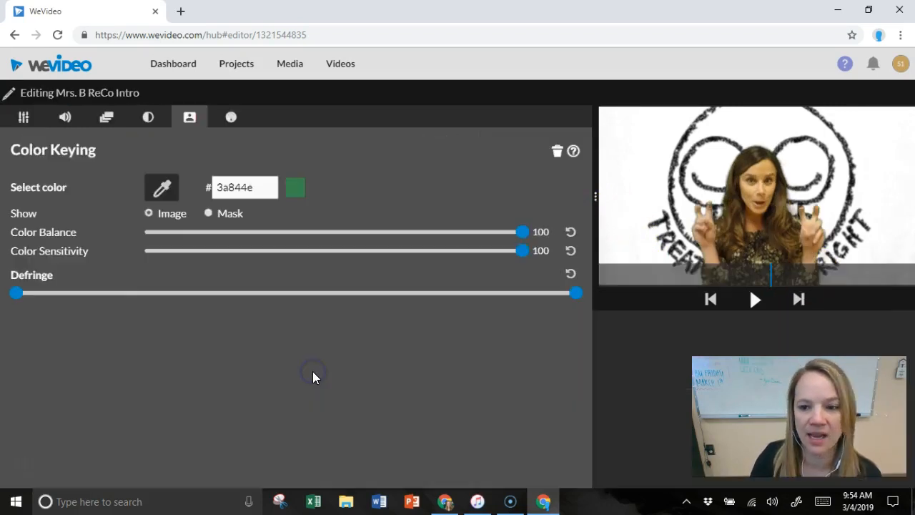
click(22, 119)
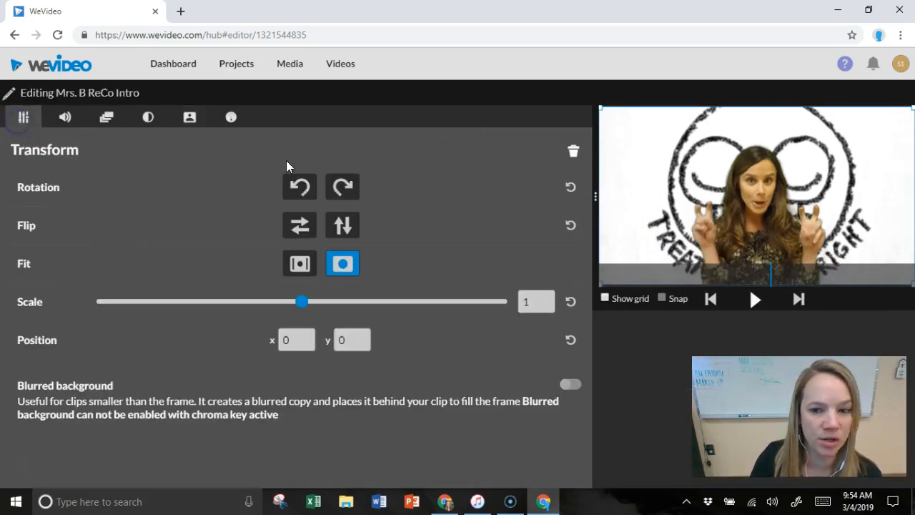
drag(687, 209, 670, 242)
drag(823, 123, 882, 88)
drag(699, 206, 670, 195)
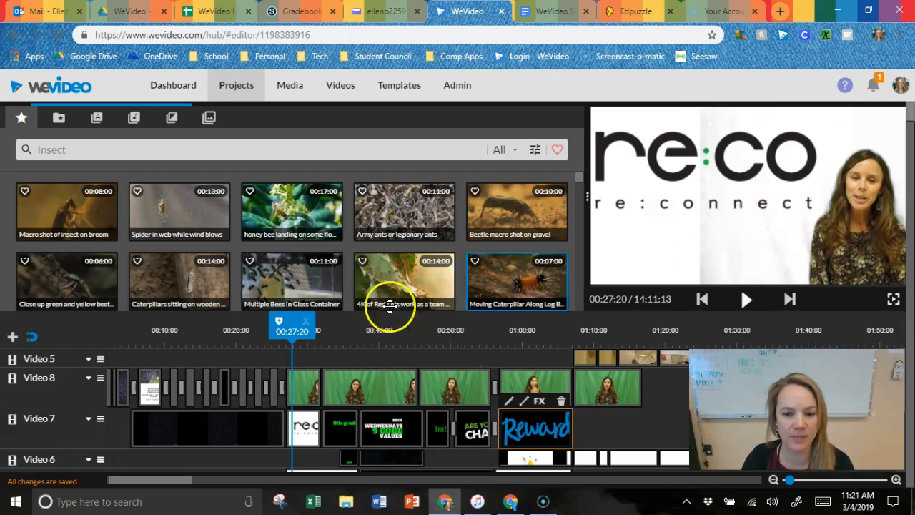
Step: In the other project, try the Defringe adjustment on the keyed clip over the re:co background
double_click(305, 395)
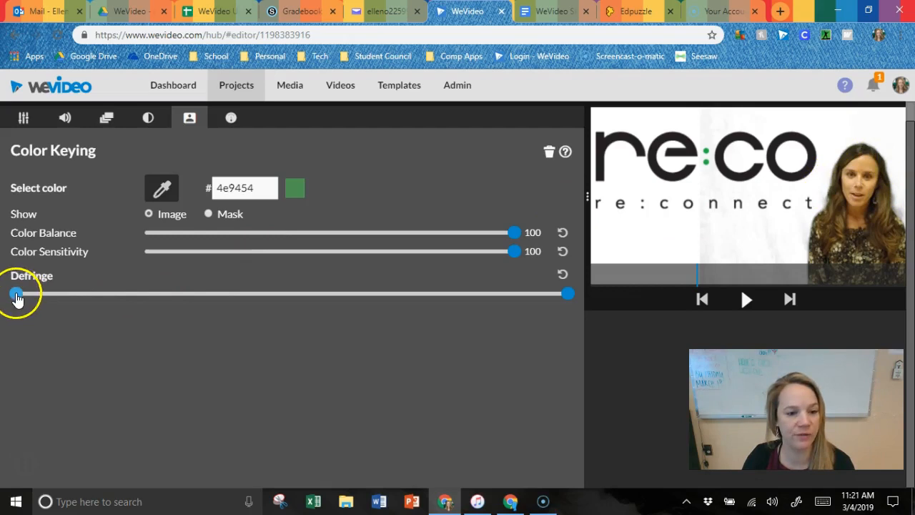
drag(17, 297, 566, 303)
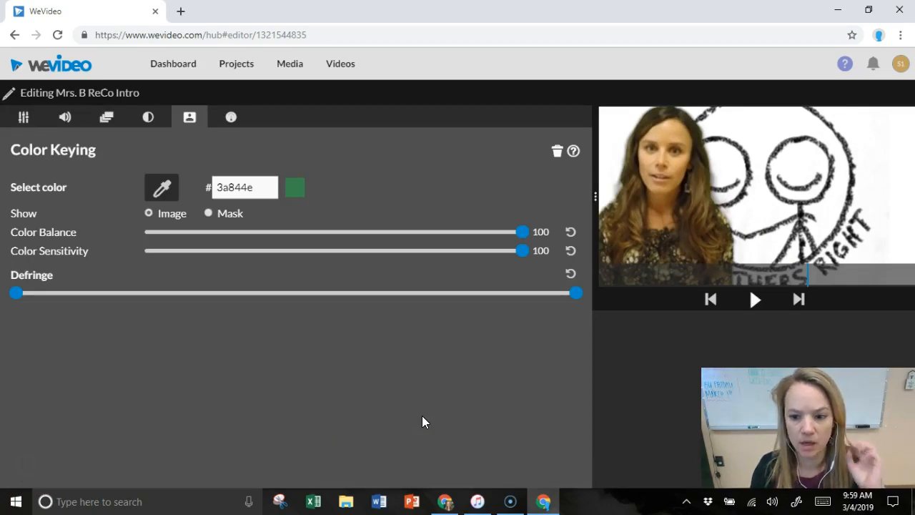
Step: Set the intro clip's speed to 10x and preview the sped-up clip
click(230, 123)
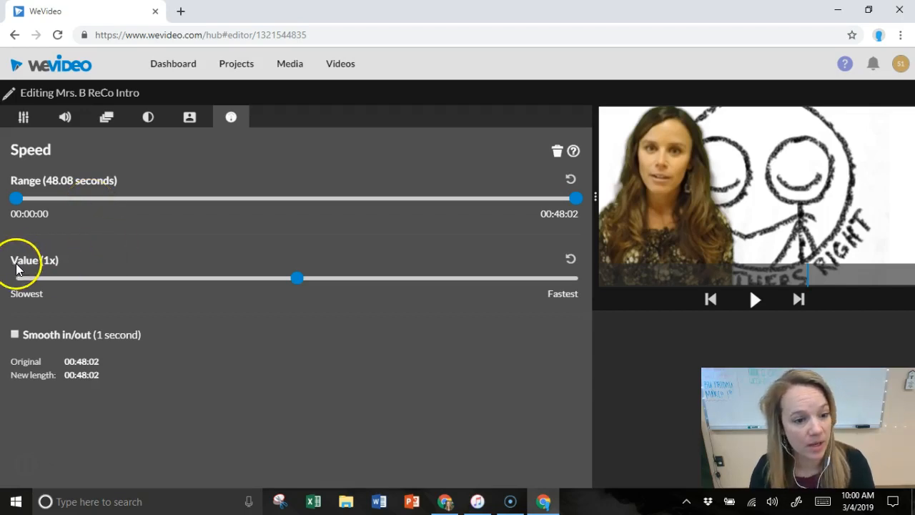
drag(297, 281, 577, 282)
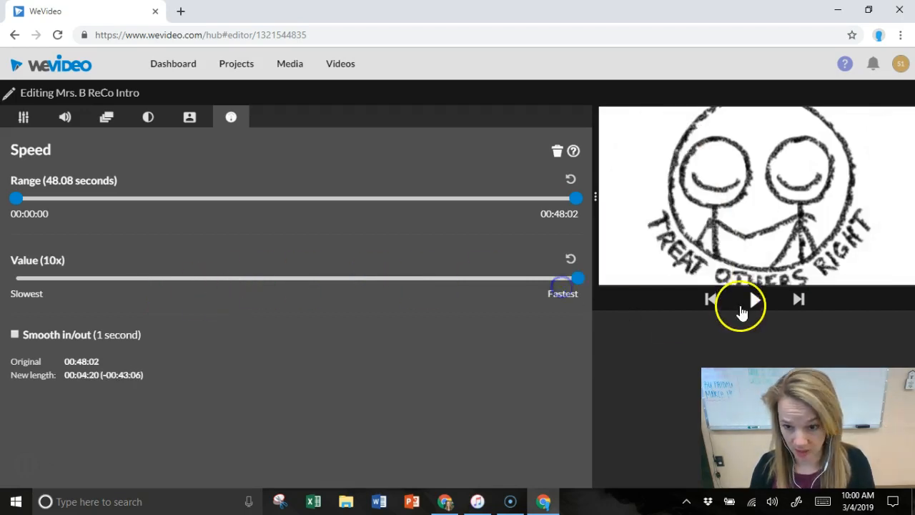
click(753, 300)
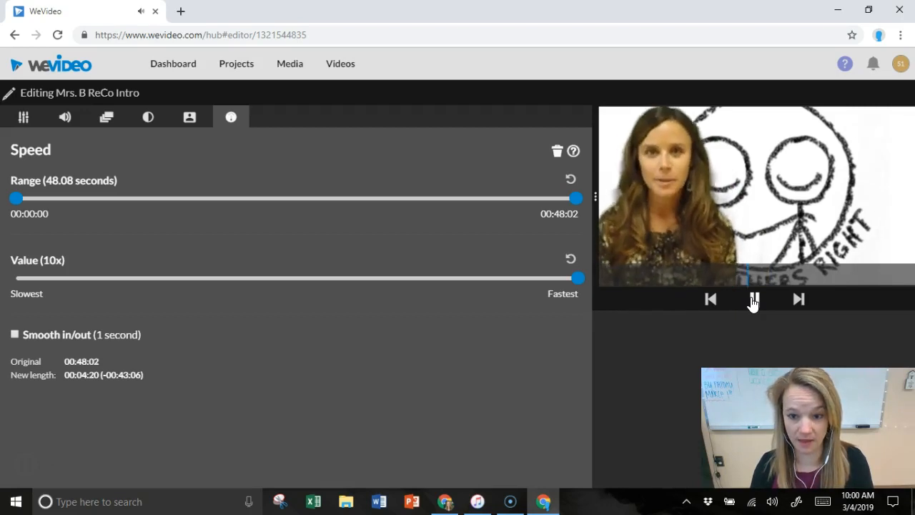
click(753, 300)
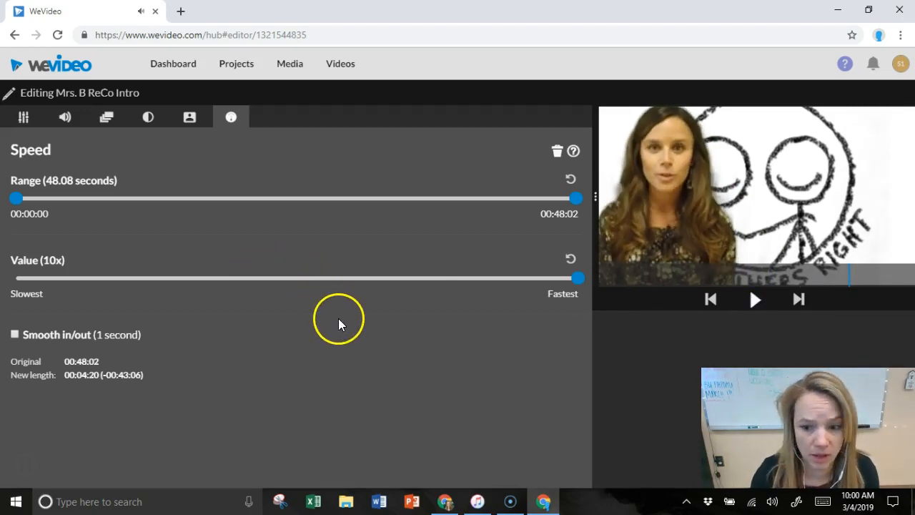
Step: Enable Smooth in/out for the intro clip's speed and set the speed value to 1x
click(15, 335)
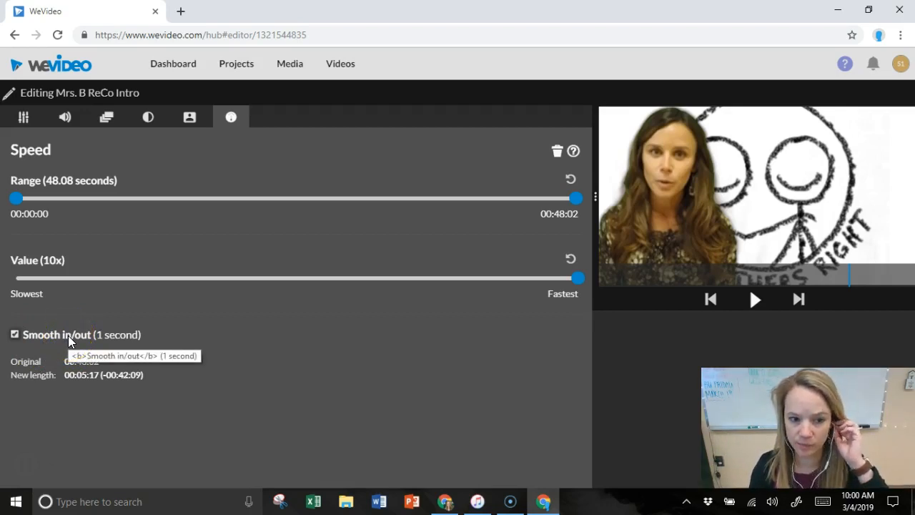
drag(576, 279, 295, 284)
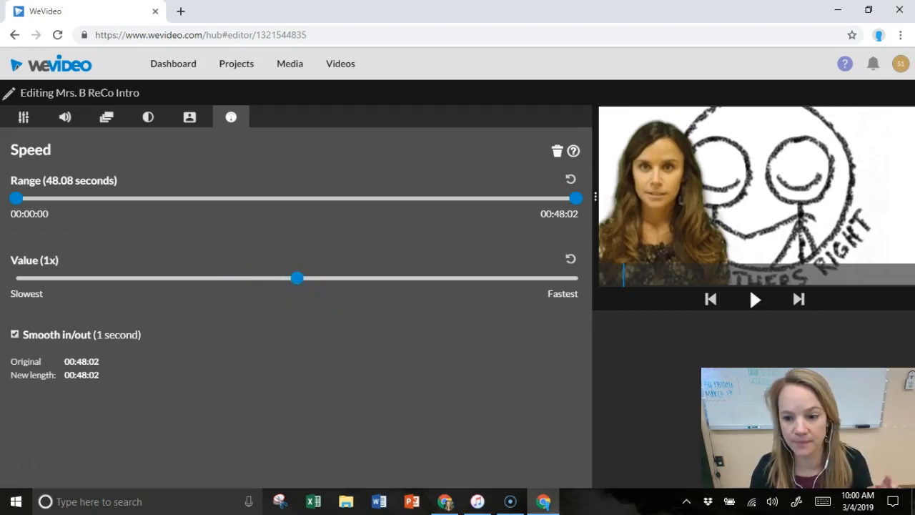